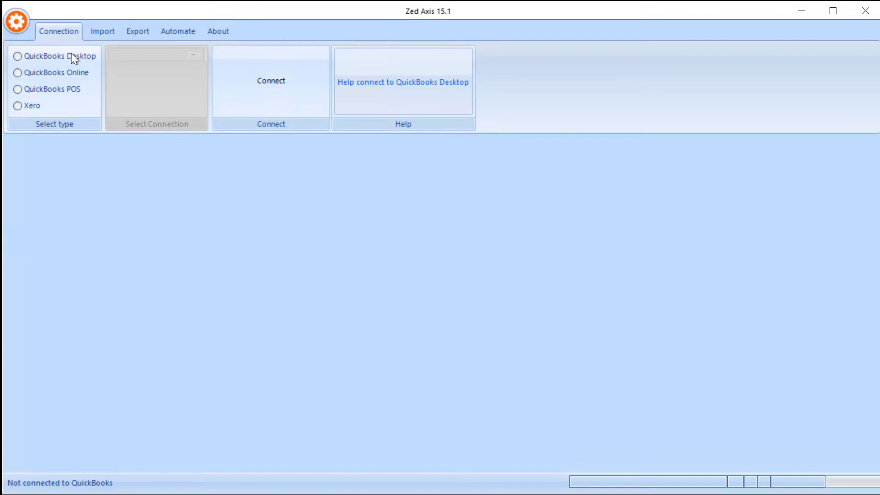
# Connect Zed Axis to the open QuickBooks Desktop company file and bring up the import options.
pyautogui.click(71, 55)
pyautogui.click(276, 80)
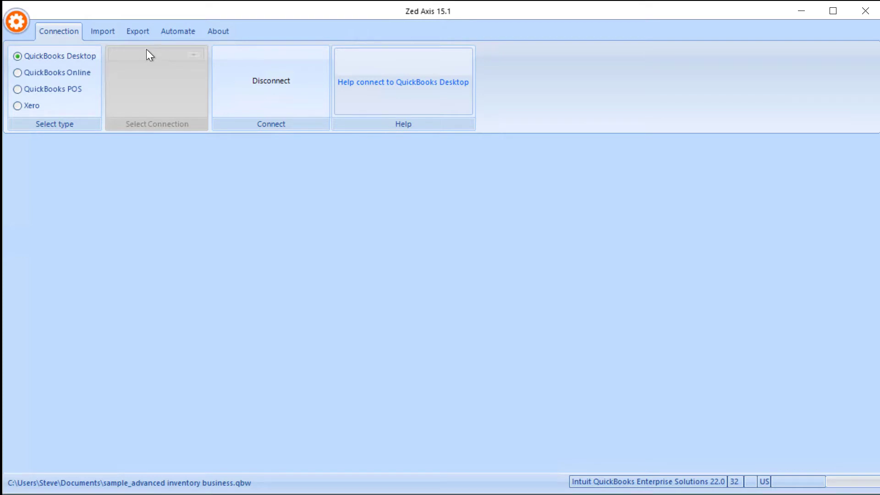
pyautogui.click(111, 35)
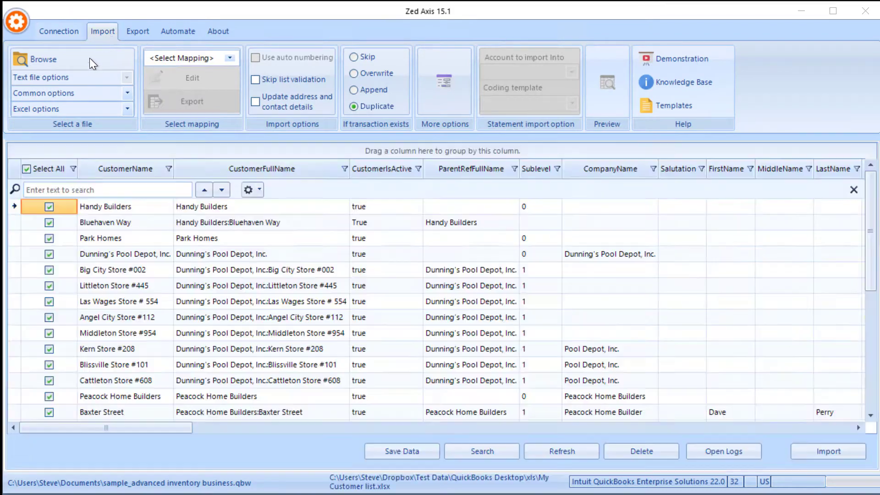
# Load My Customer list.xlsx into the import grid and check the CustomerFullName filter without applying it.
pyautogui.click(90, 59)
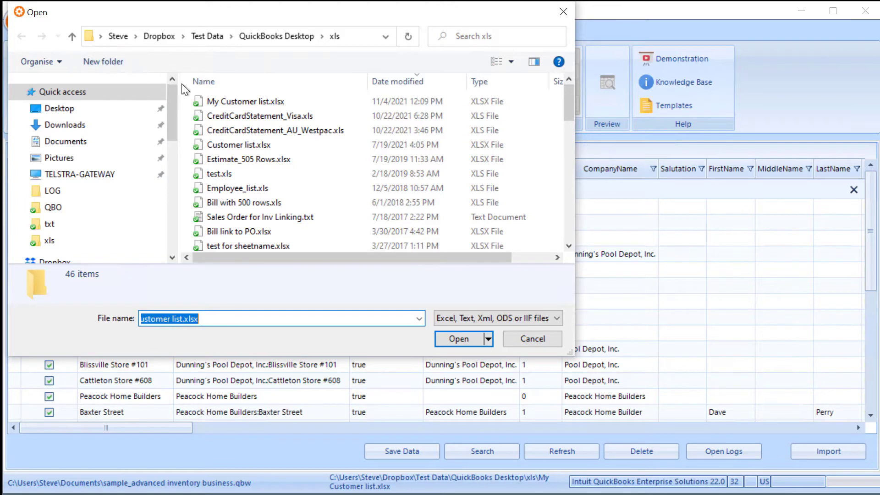
pyautogui.click(230, 105)
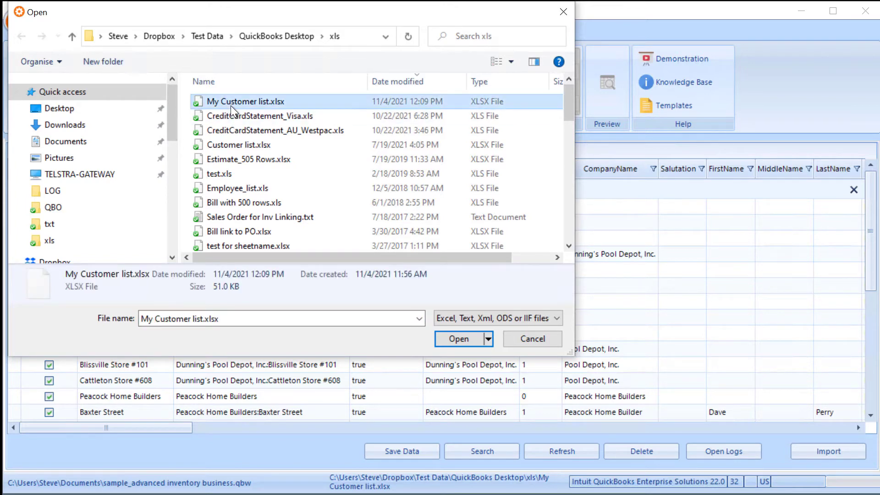
pyautogui.click(464, 337)
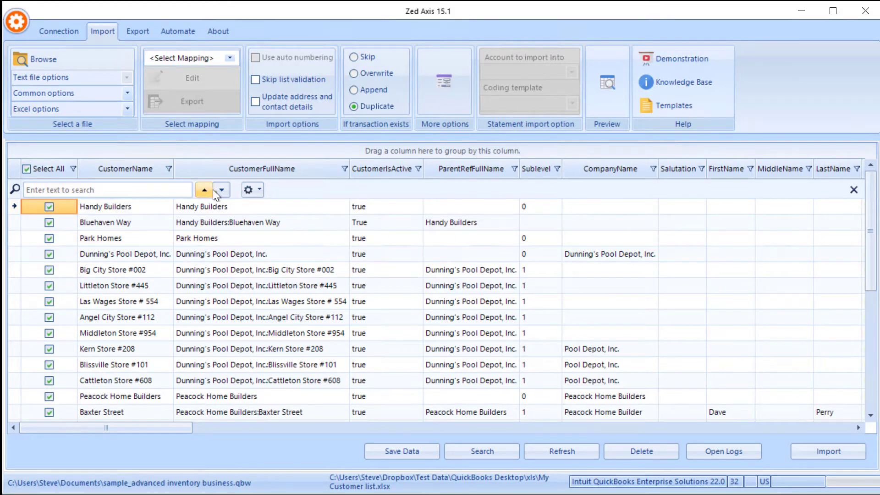
pyautogui.click(345, 169)
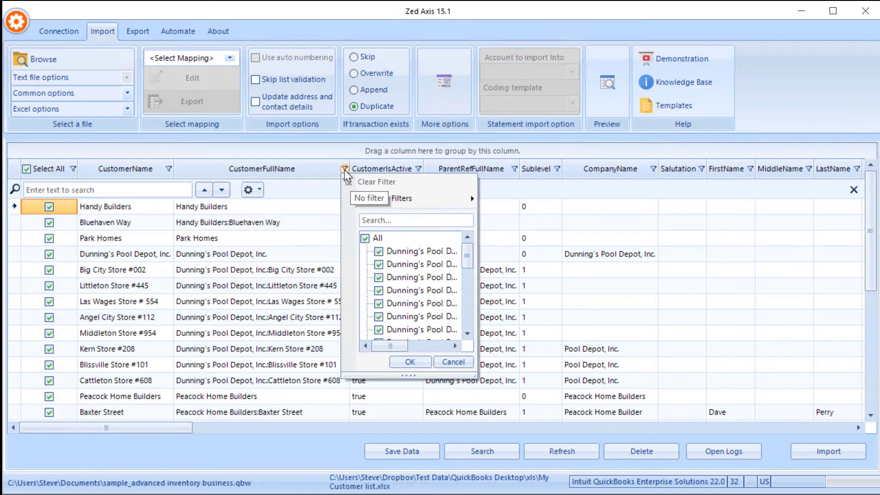
pyautogui.click(447, 362)
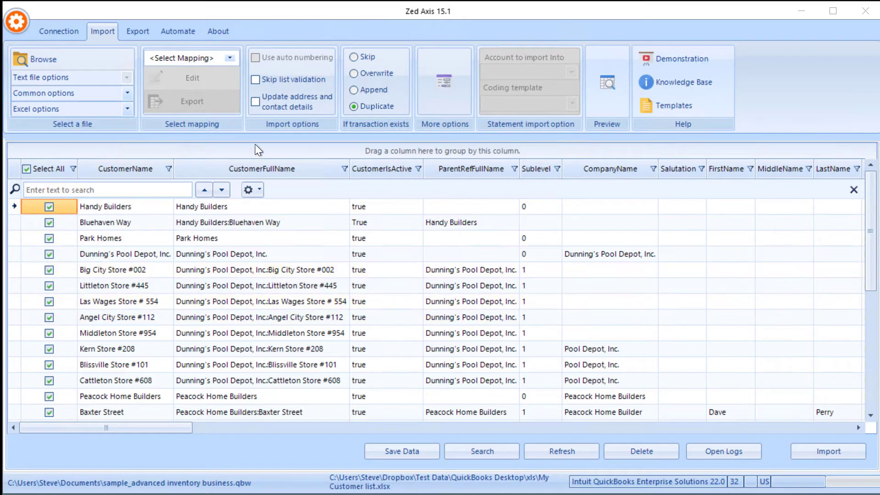
# Start a new mapping with the transaction type set to Customer.
pyautogui.click(230, 58)
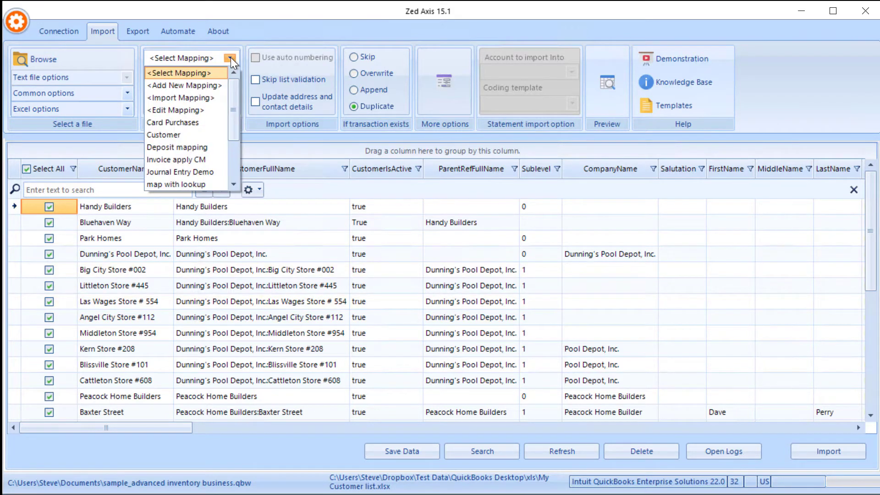
pyautogui.click(207, 85)
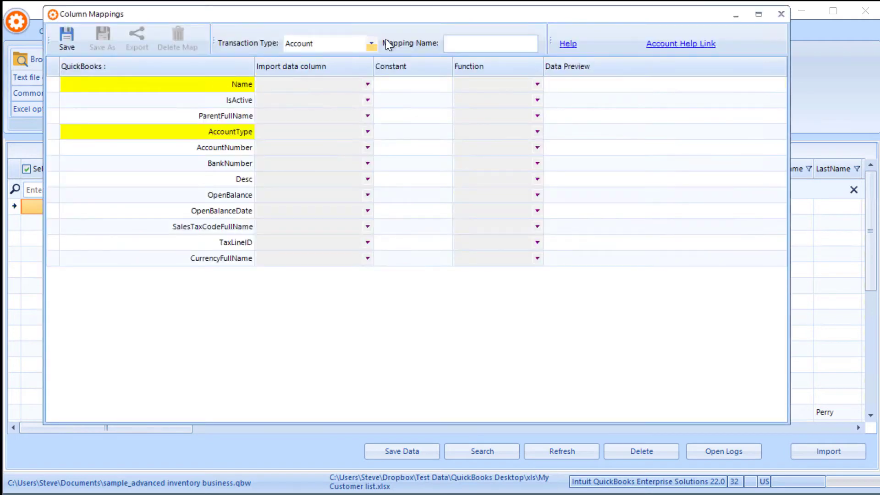
pyautogui.click(372, 43)
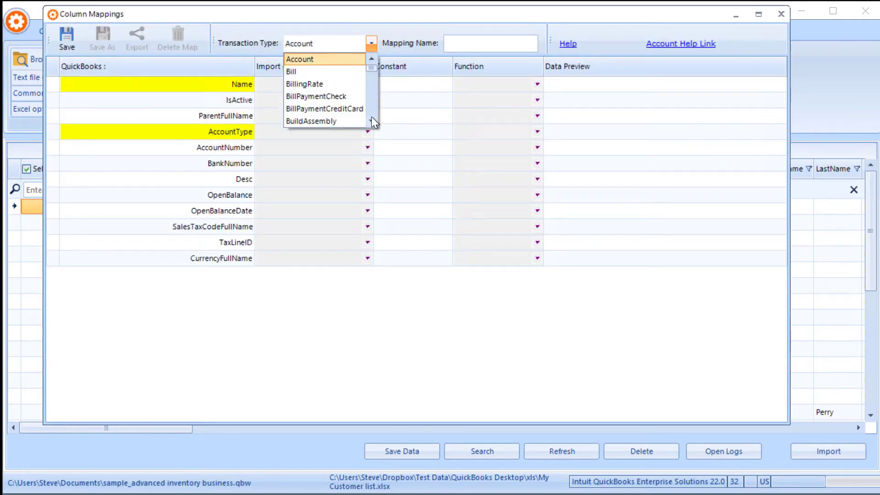
pyautogui.scroll(-3, 369, 119)
pyautogui.click(347, 117)
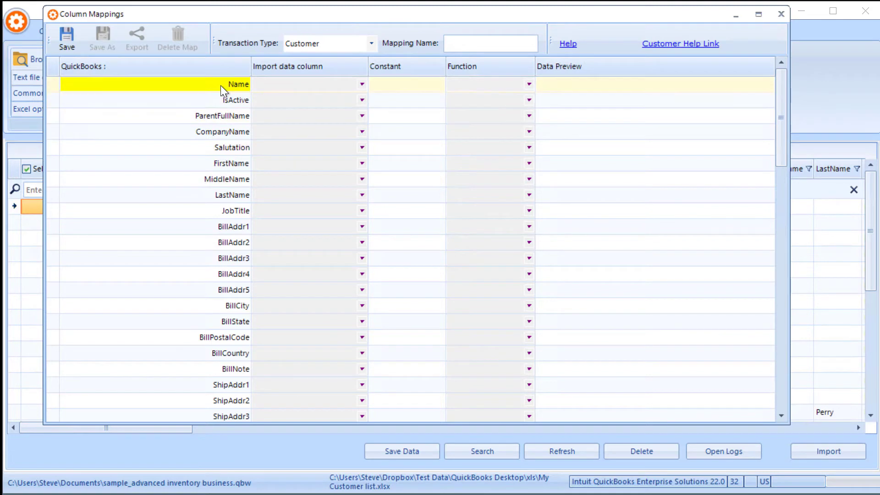
# Map Name to CustomerName, IsActive to CustomerIsActive and ParentFullName to ParentRefFullName.
pyautogui.click(362, 82)
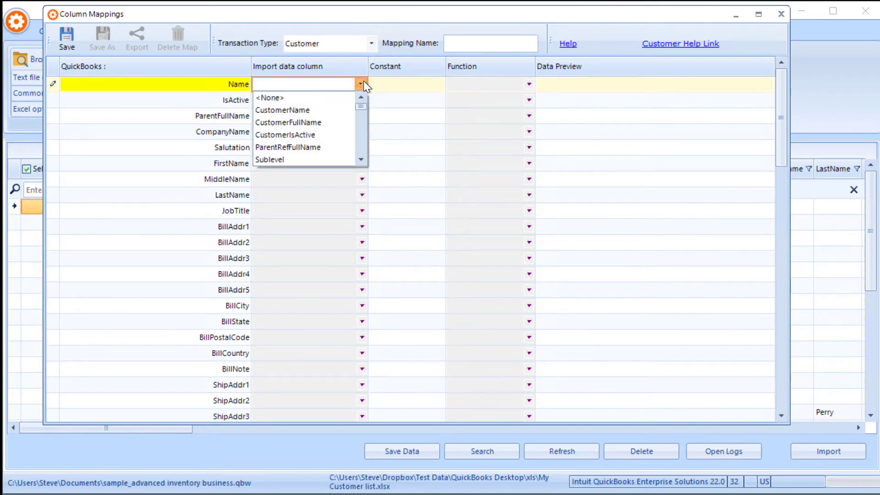
pyautogui.click(334, 107)
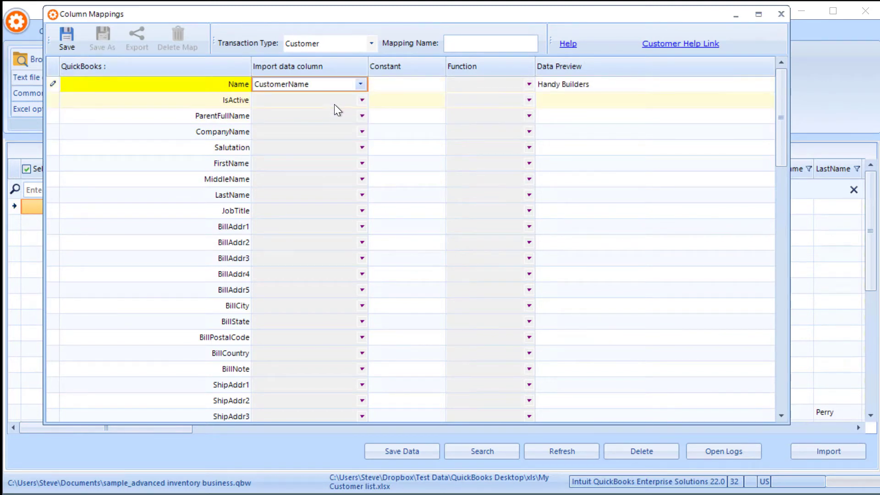
pyautogui.click(360, 99)
pyautogui.click(361, 99)
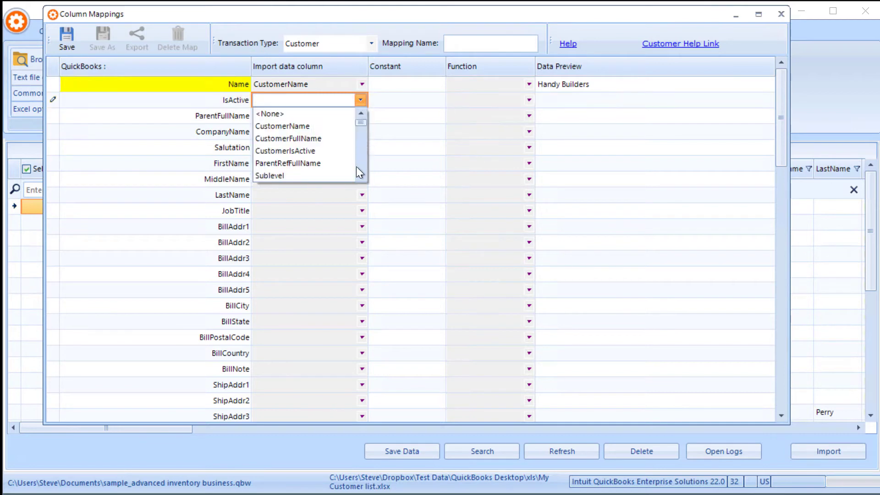
pyautogui.click(333, 152)
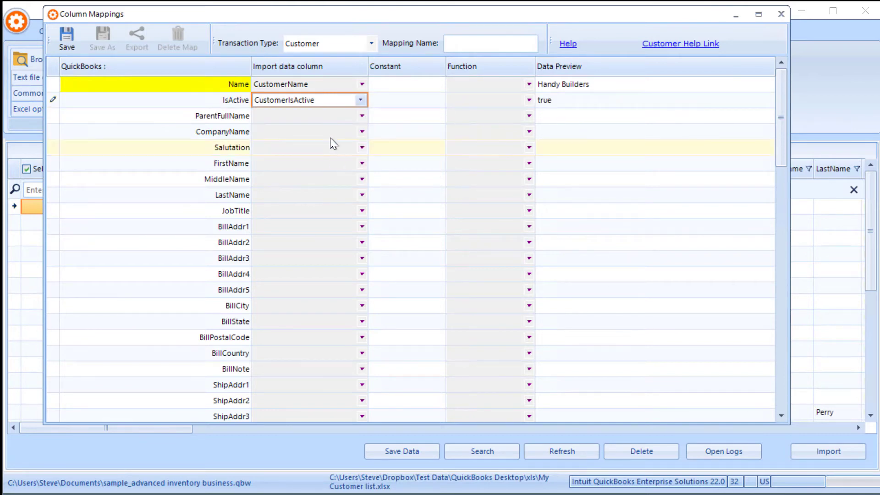
pyautogui.click(361, 115)
pyautogui.click(361, 115)
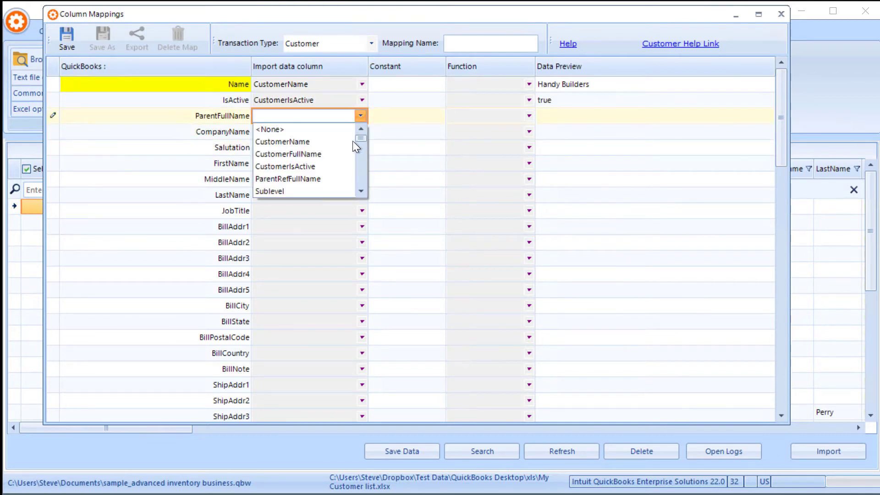
pyautogui.click(326, 175)
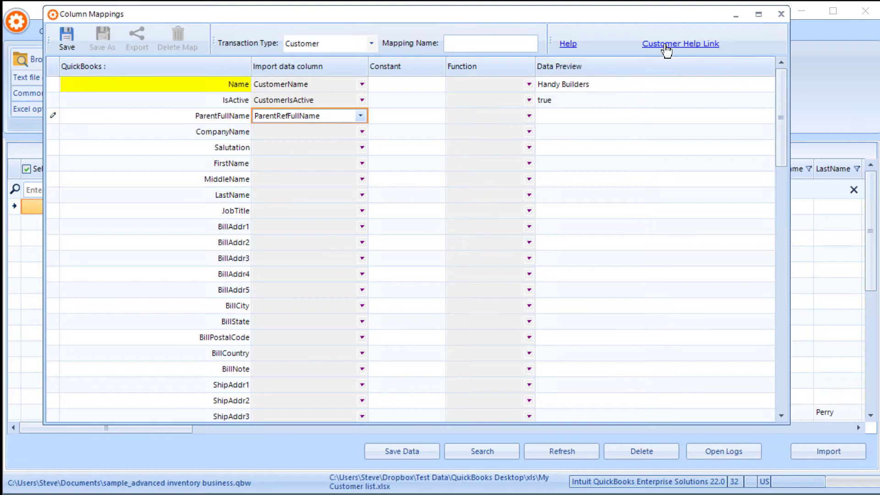
pyautogui.press('Return')
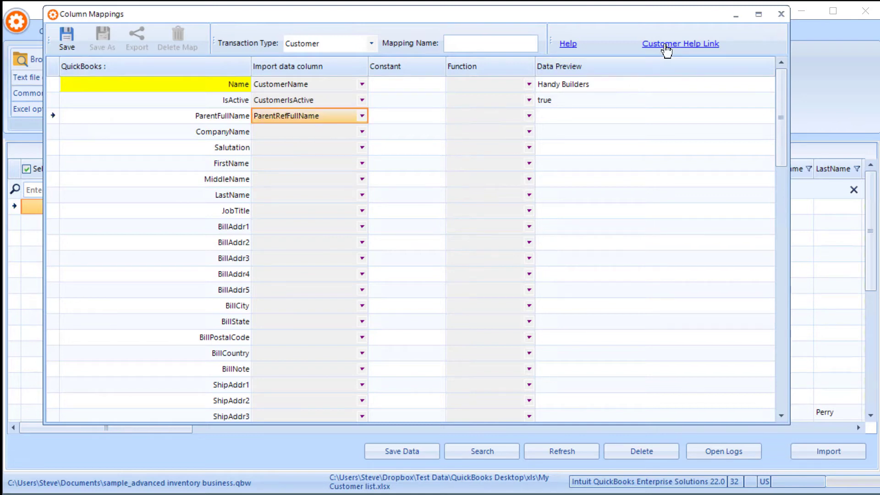
# Read through the customer import help article's QuickBooks field table, then close it with Alt+F4.
pyautogui.click(666, 49)
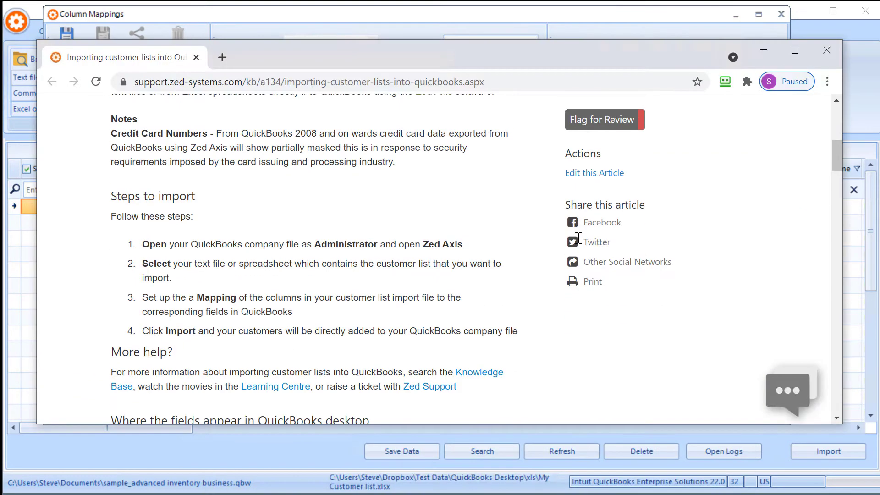
pyautogui.scroll(-5, 579, 238)
pyautogui.scroll(-8, 578, 238)
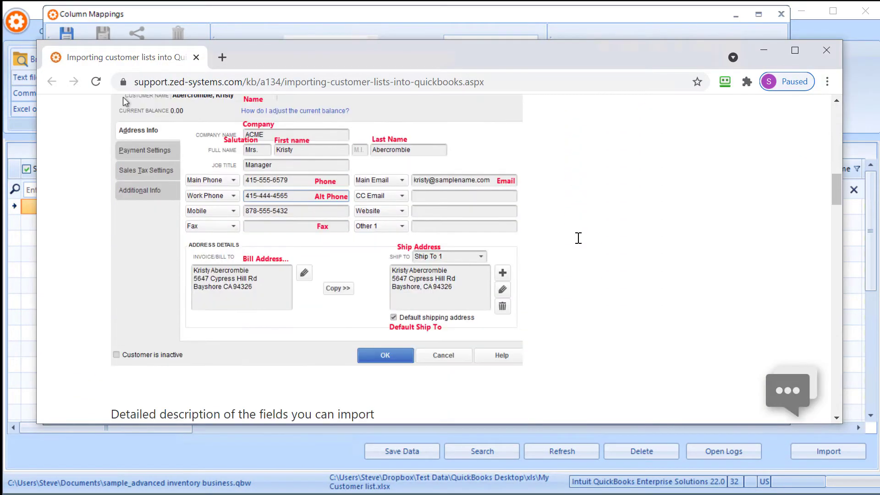
pyautogui.scroll(-3, 578, 238)
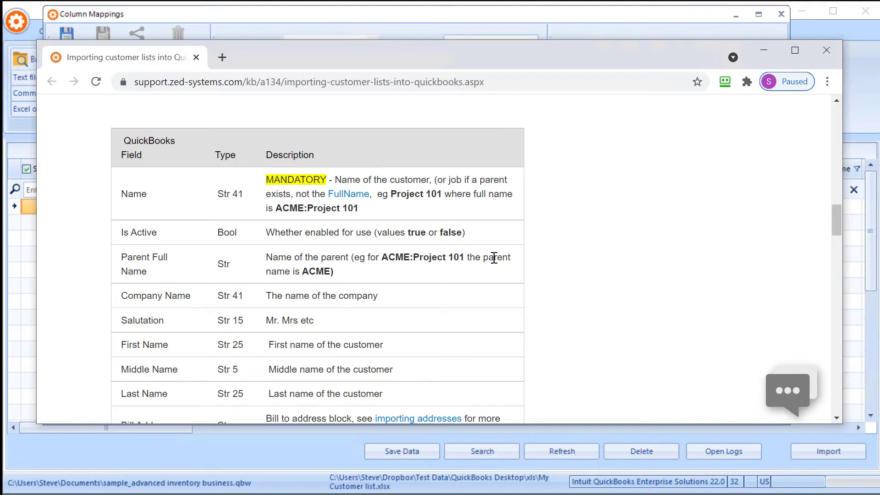
pyautogui.hotkey('alt', 'F4')
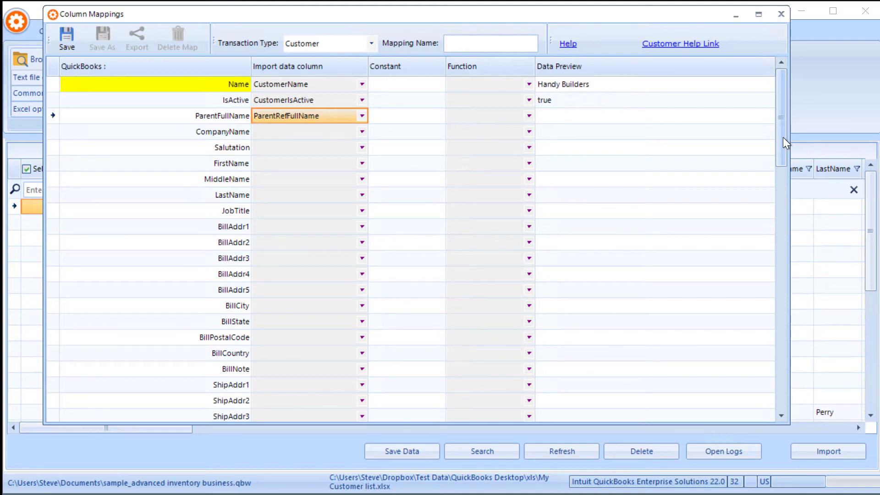
# Scroll the Column Mappings grid through the company, name and billing address fields down to BillNote.
pyautogui.moveTo(783, 136); pyautogui.dragTo(785, 216)
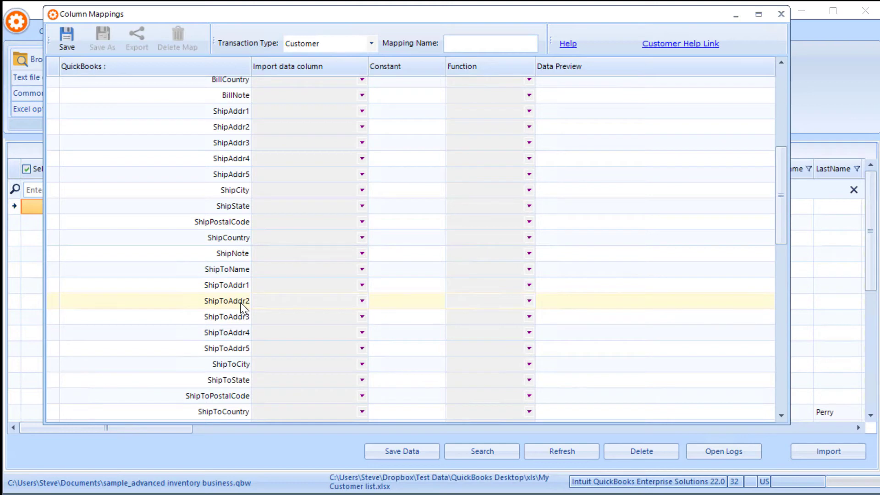
pyautogui.scroll(-9, 754, 285)
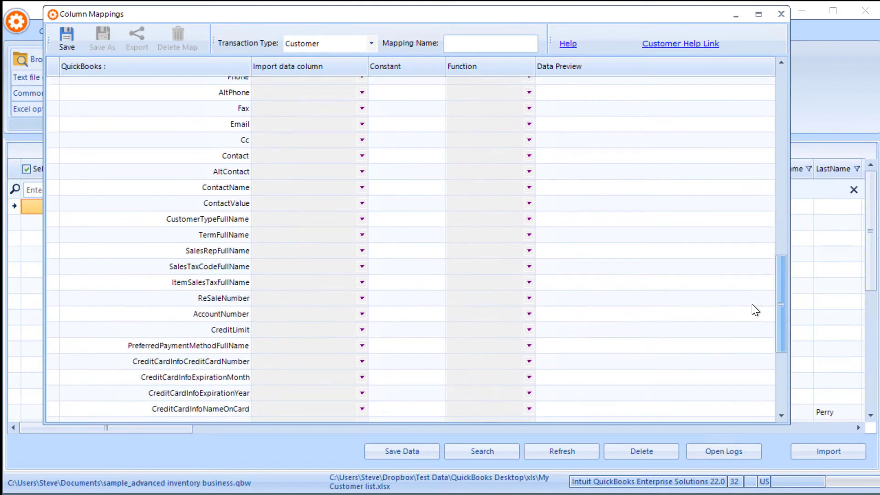
pyautogui.scroll(-3, 749, 311)
pyautogui.scroll(-4, 745, 339)
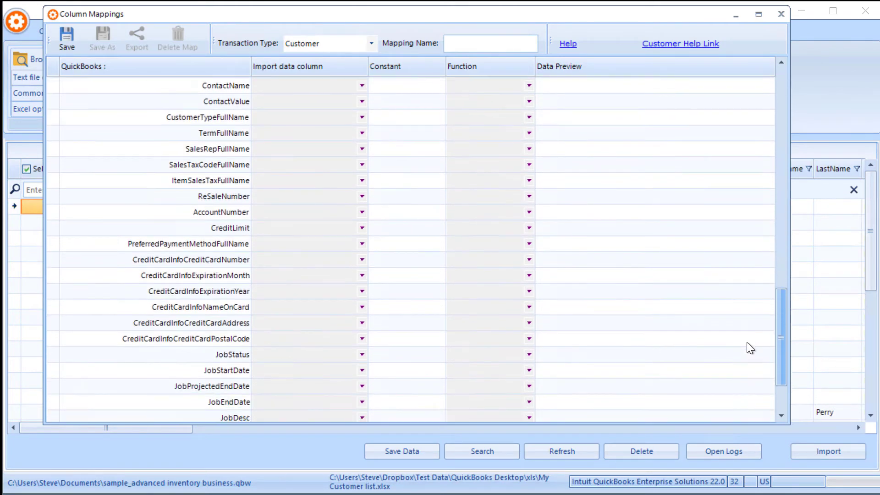
pyautogui.scroll(-1, 745, 365)
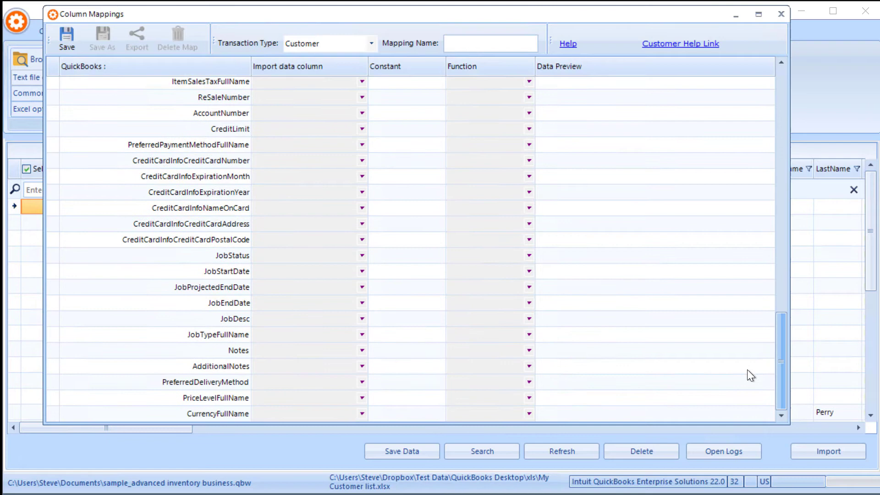
pyautogui.scroll(15, 743, 212)
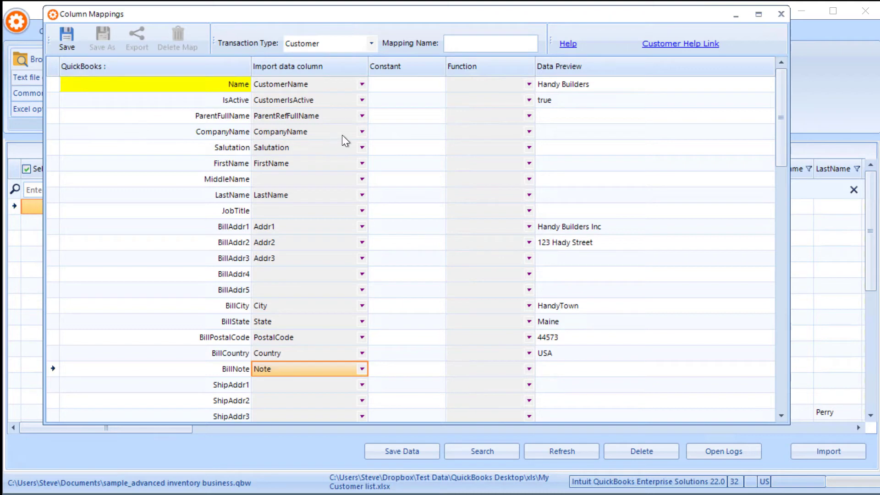
# Give JobTitle the constant value Manager and bring up ParentFullName's function choices.
pyautogui.click(391, 212)
pyautogui.click(390, 212)
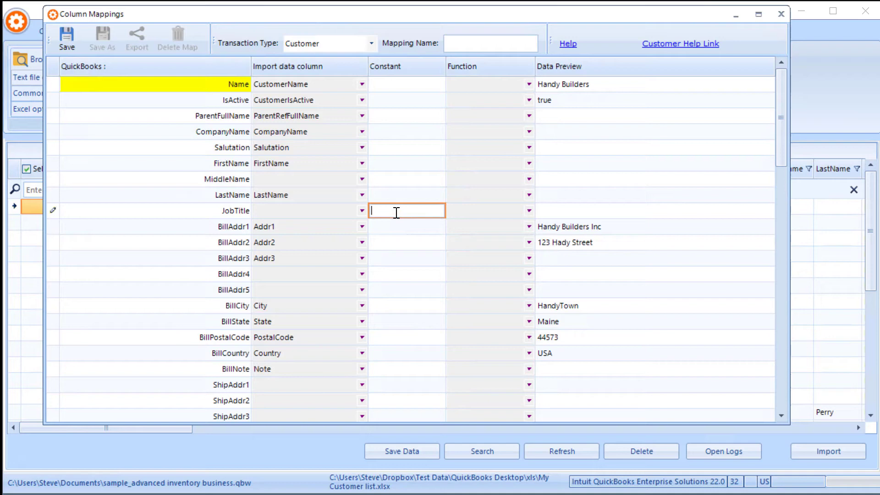
pyautogui.write('Manager')
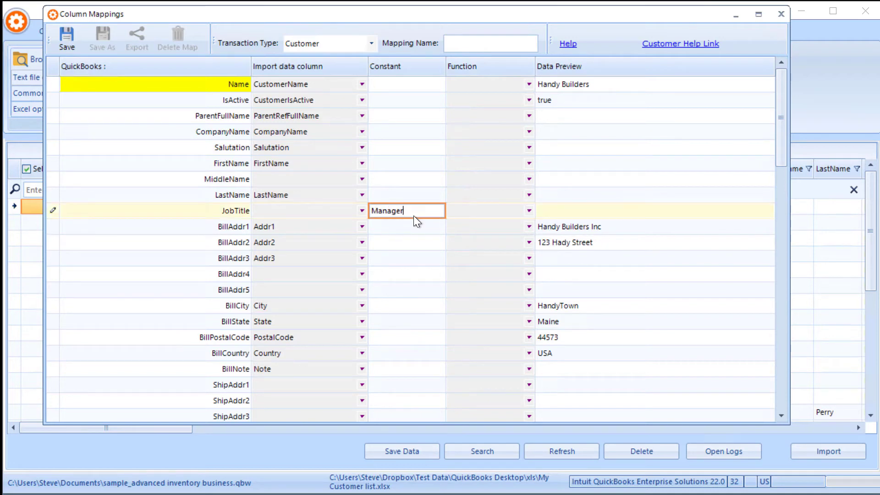
pyautogui.click(529, 115)
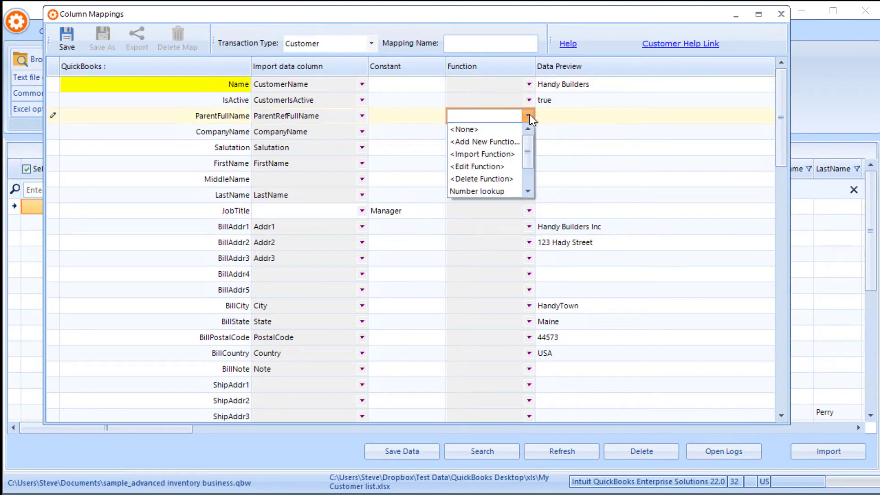
# Preview the Concatenate and LEFT and RIGHT function types, then cancel the new function.
pyautogui.click(500, 146)
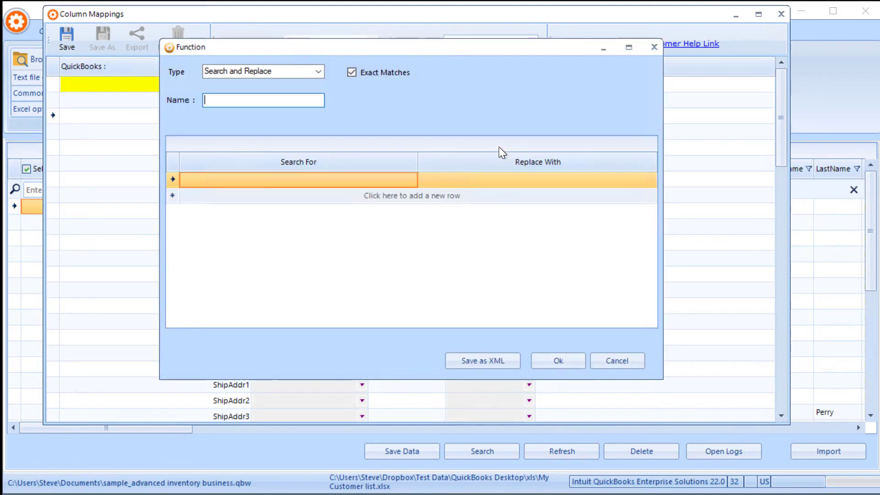
pyautogui.click(318, 73)
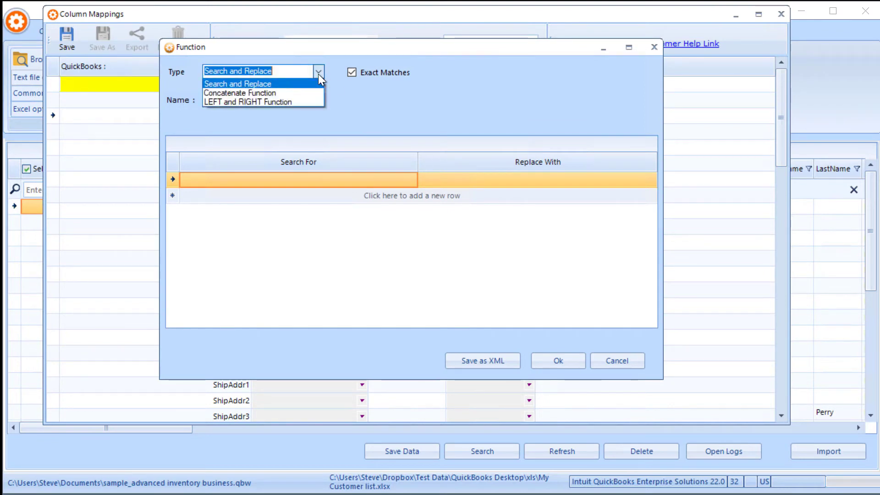
pyautogui.click(287, 92)
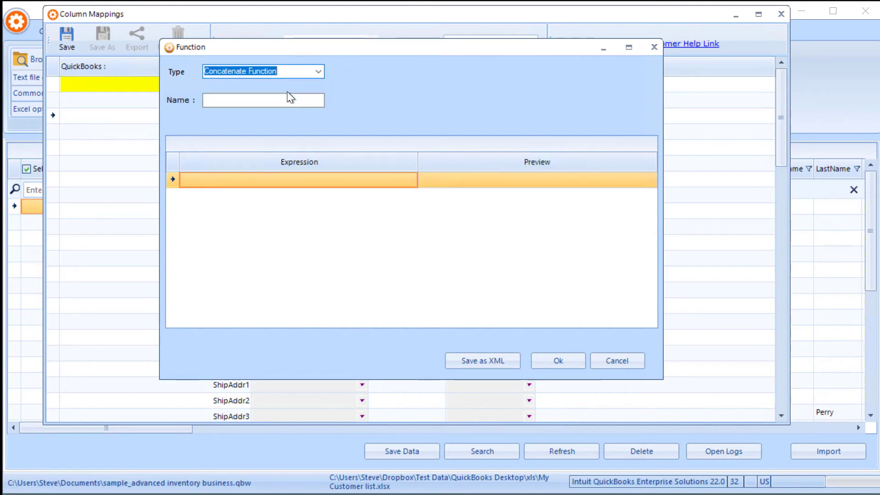
pyautogui.click(317, 74)
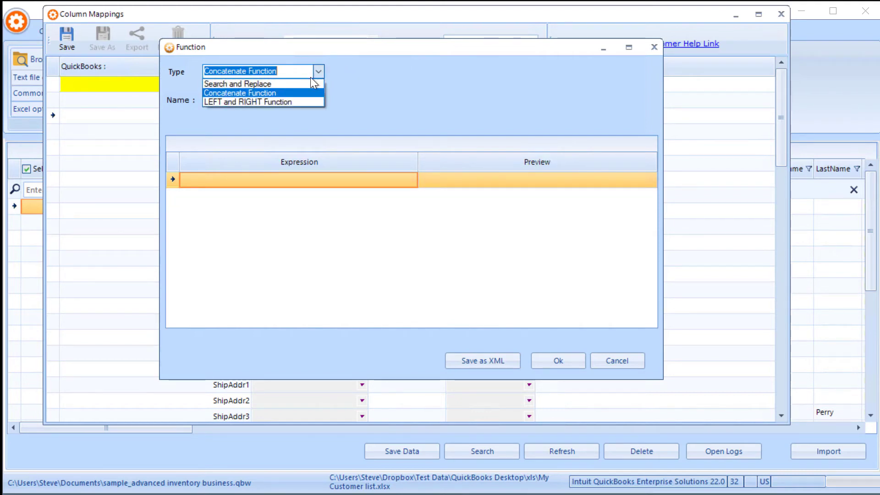
pyautogui.click(284, 98)
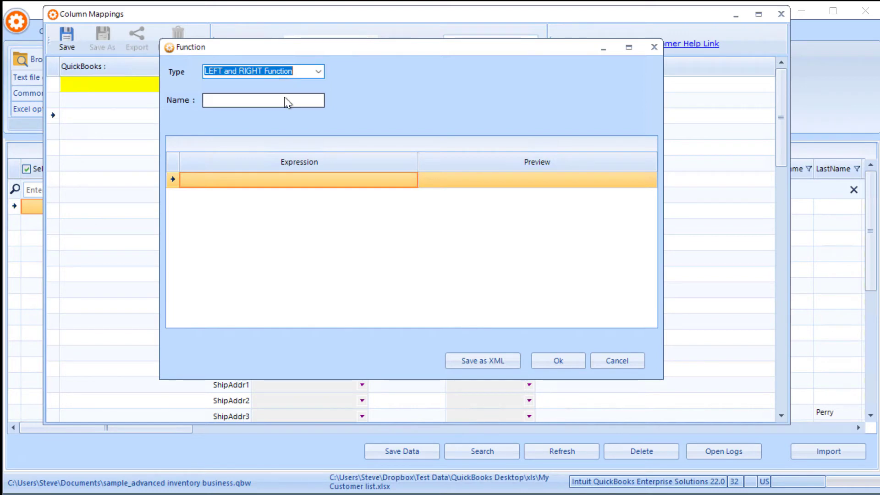
pyautogui.click(614, 361)
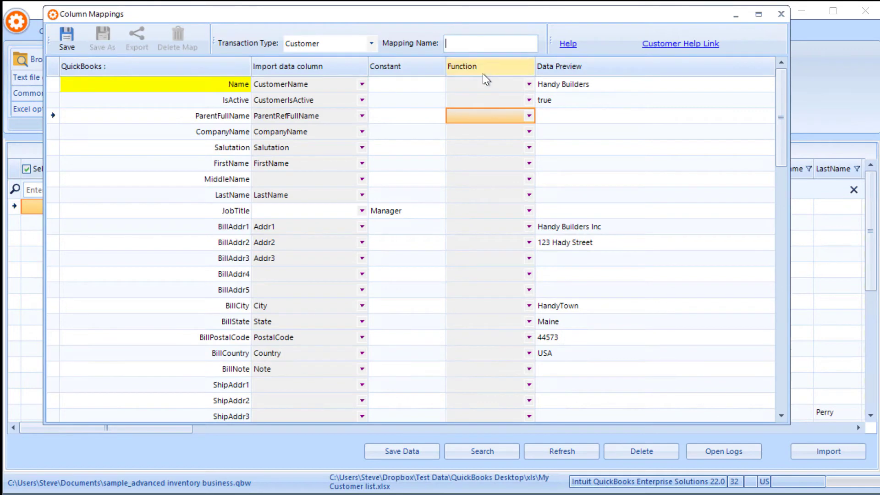
# Save the mapping under the name 'Customer List map' and confirm the save.
pyautogui.write('Cusd')
pyautogui.press('BackSpace')
pyautogui.write('omer List map')
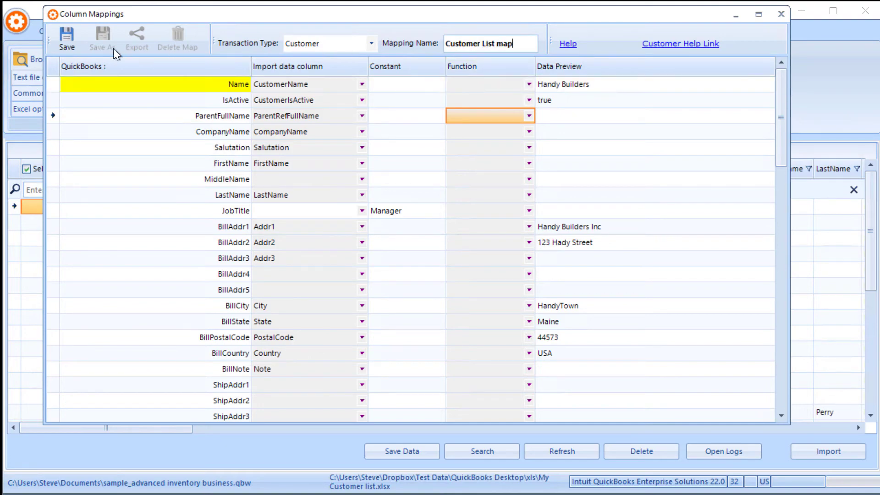
pyautogui.click(64, 45)
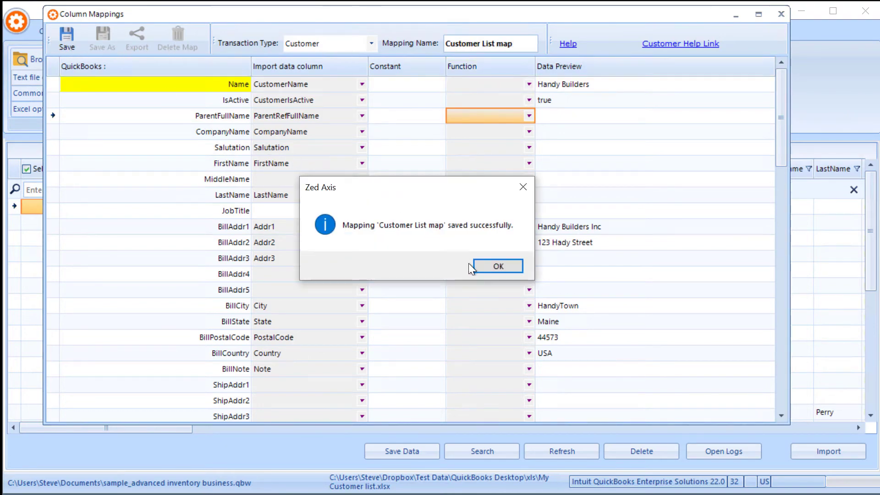
pyautogui.click(497, 266)
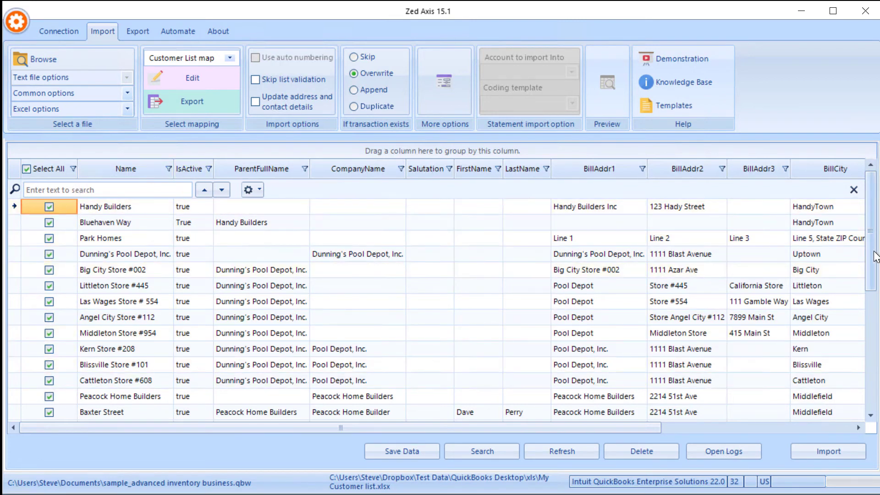
# Import the 27 mapped customer records into QuickBooks with Overwrite selected.
pyautogui.moveTo(875, 257); pyautogui.dragTo(875, 283)
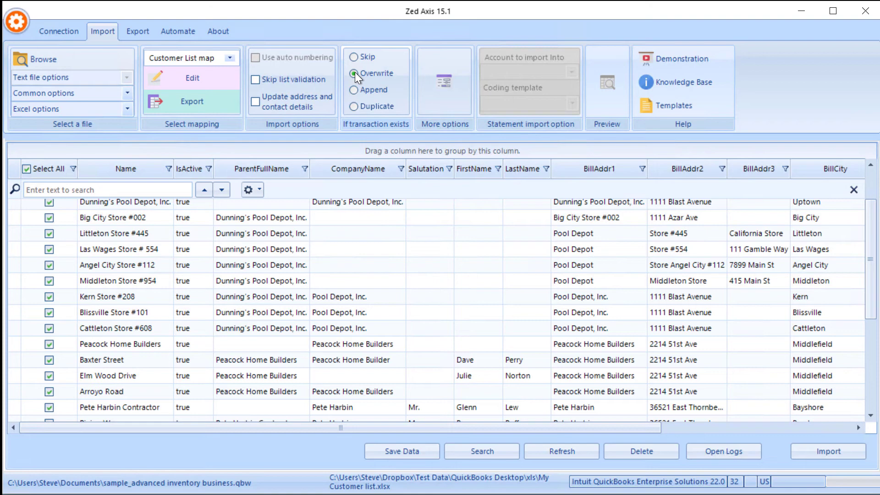
pyautogui.click(823, 452)
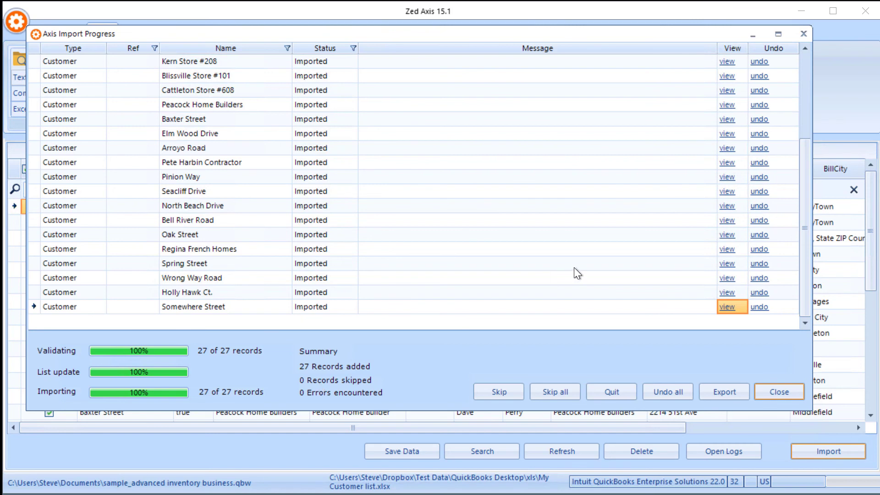
# Open one of the imported customers in QuickBooks Desktop.
pyautogui.click(726, 163)
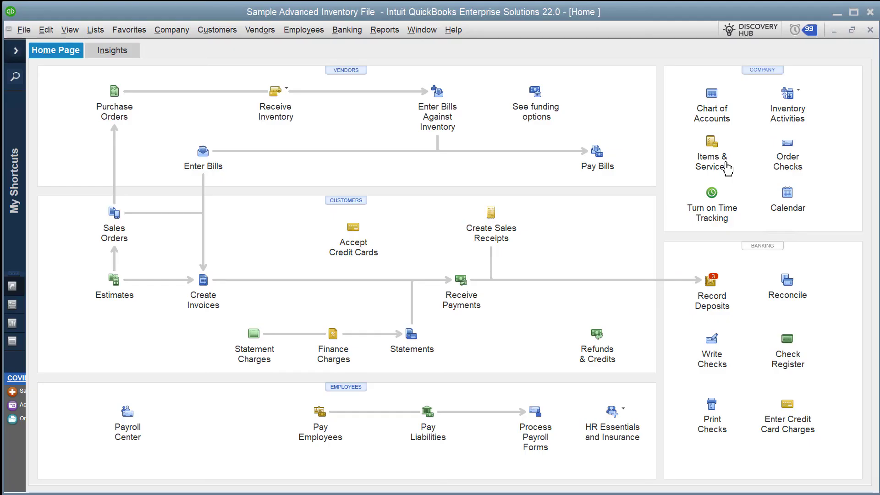